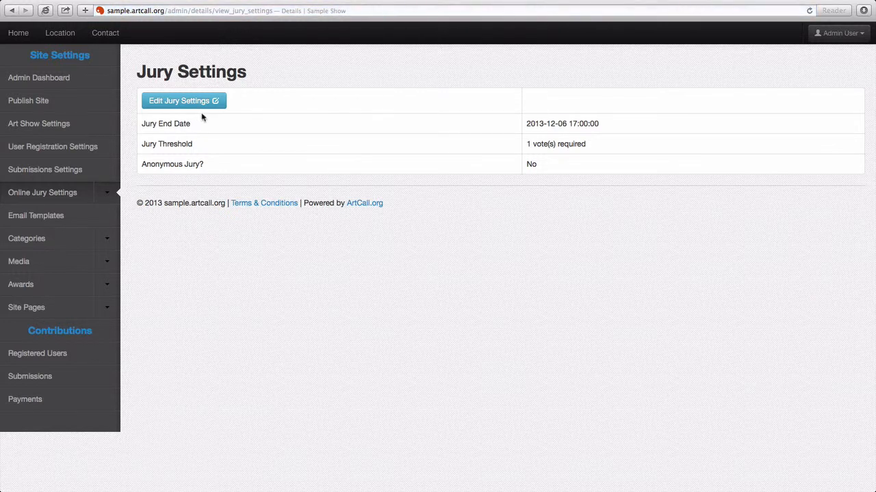
- Open the Edit Jury Settings form showing the December 6, 2013 jury end date
left_click(195, 103)
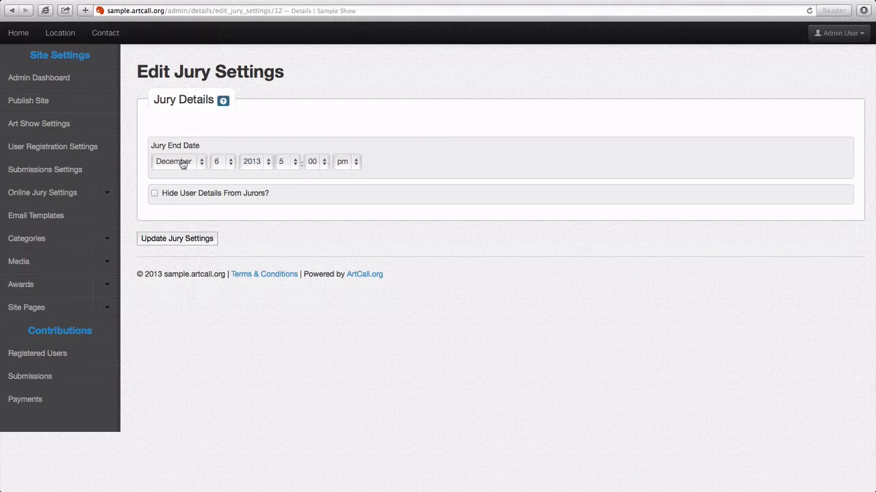
- Tick 'Hide User Details From Jurors?' and go to Mark Juried Status under Online Jury Settings
left_click_drag(151, 145, 202, 145)
left_click(201, 131)
left_click(156, 194)
left_click(104, 197)
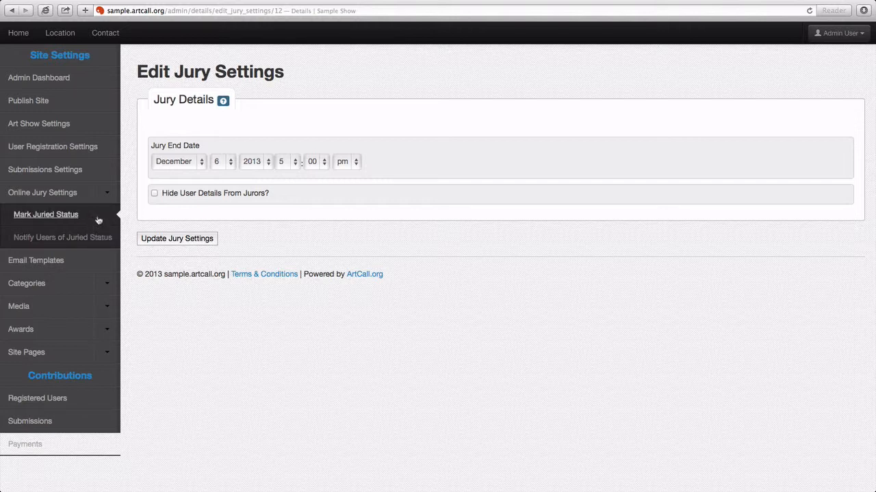
left_click(98, 220)
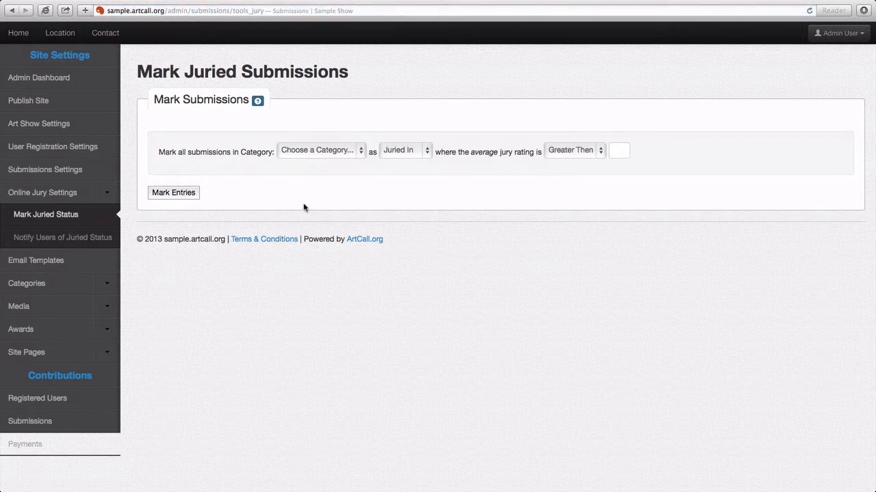
- Review the Category, Juried In and Greater Then options, then go to Notify Users of Juried Status
left_click(310, 154)
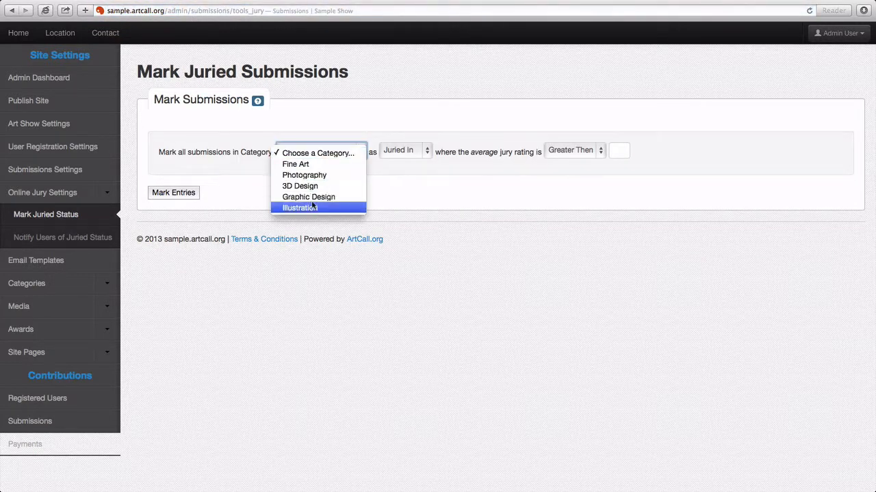
left_click(153, 267)
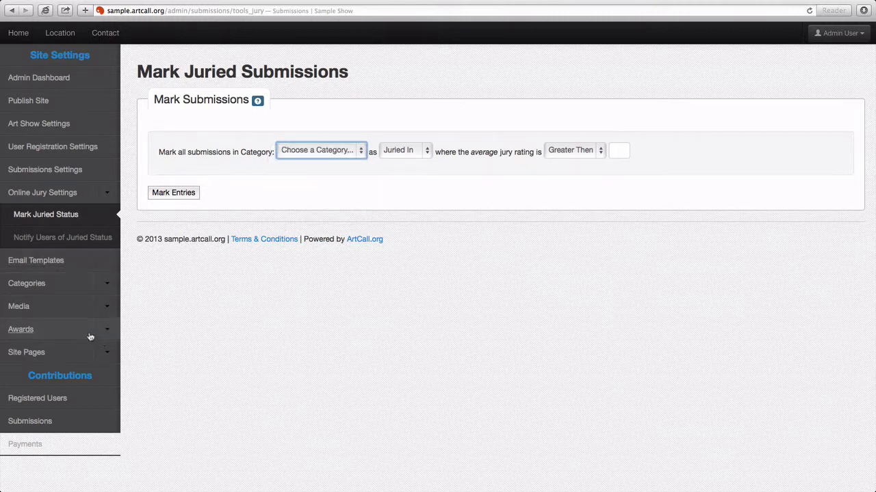
left_click(403, 156)
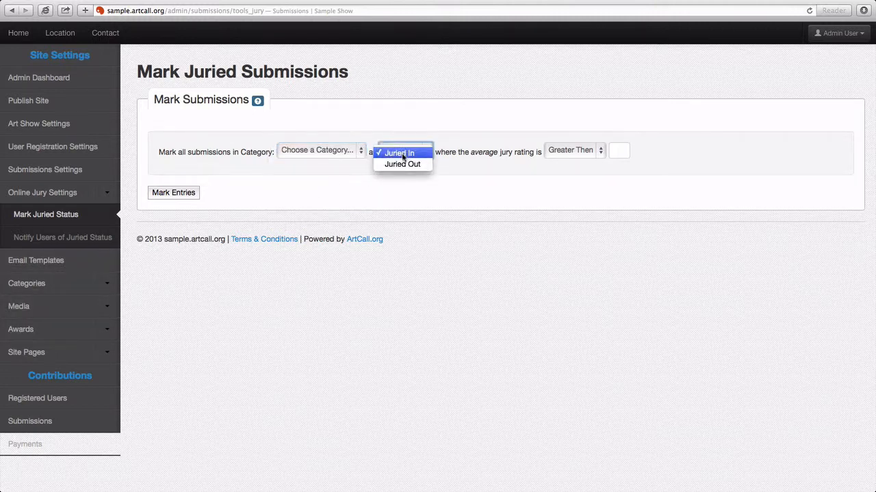
left_click(408, 152)
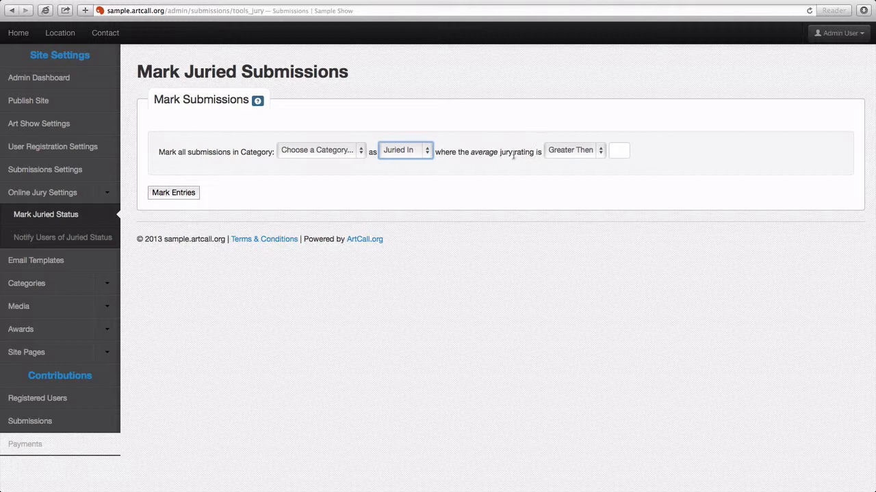
left_click(562, 154)
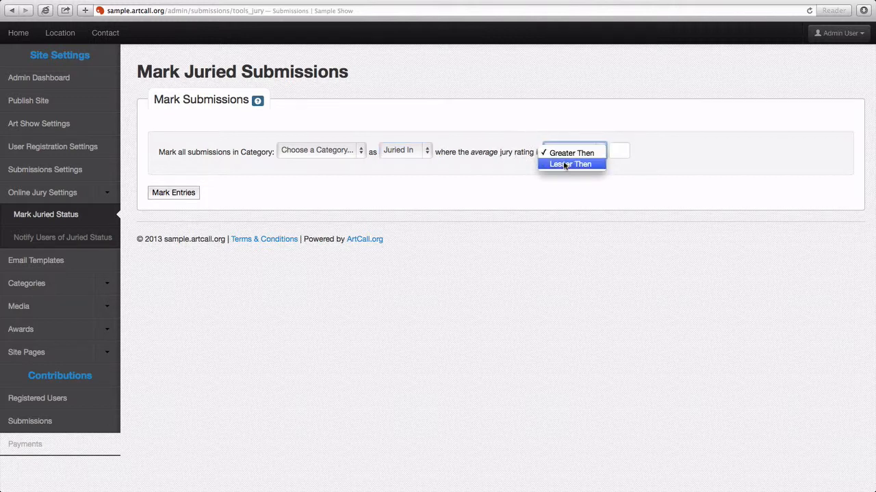
left_click(565, 154)
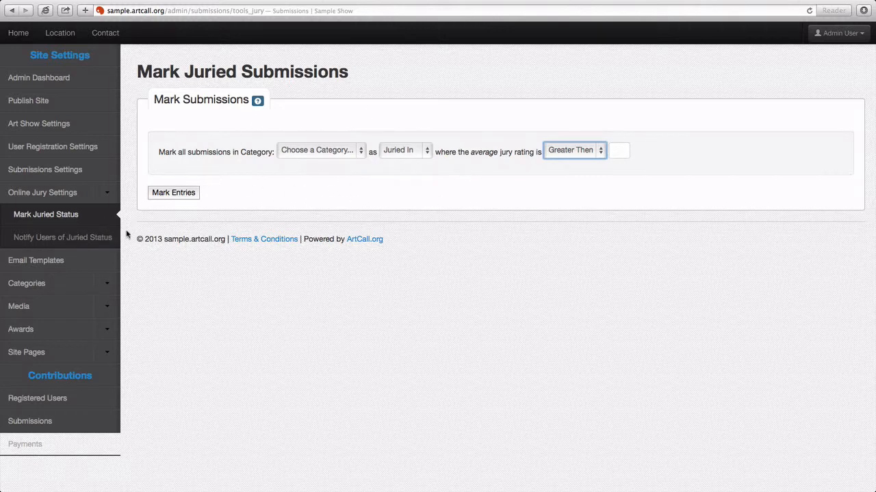
left_click(84, 239)
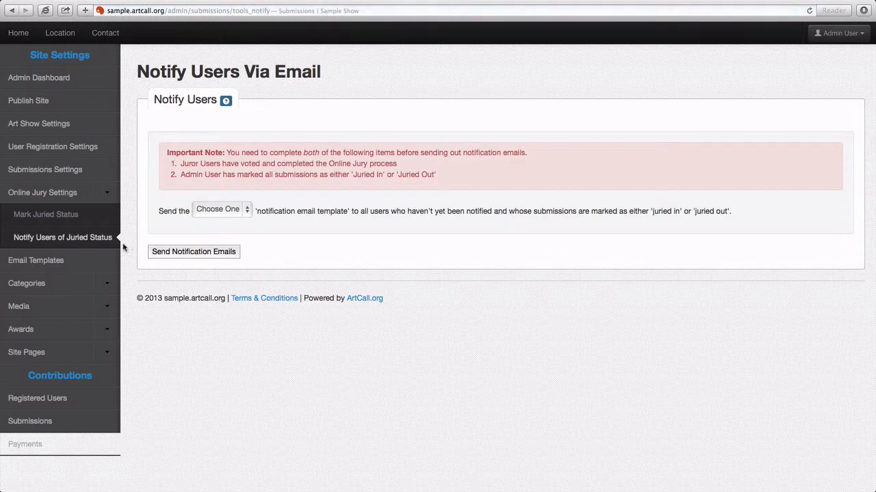
- Compare the Juried In and Juried Out email templates, then return to Mark Juried Status
left_click(233, 212)
left_click(233, 223)
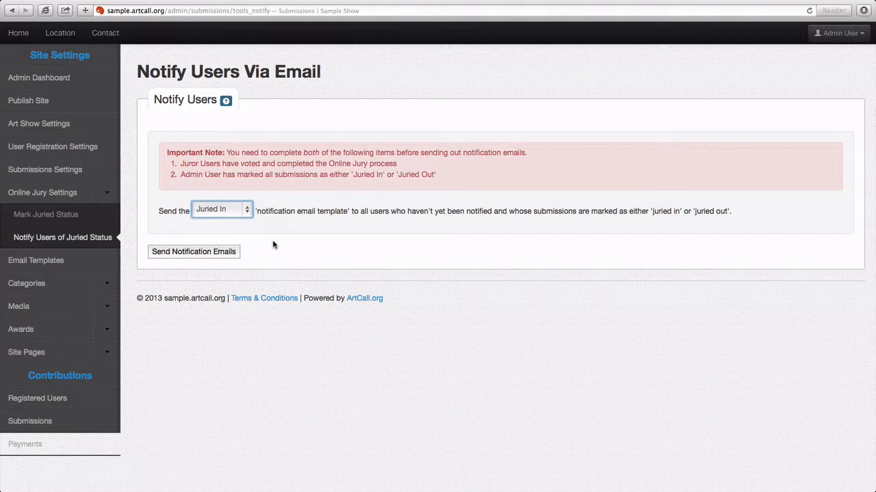
left_click(241, 214)
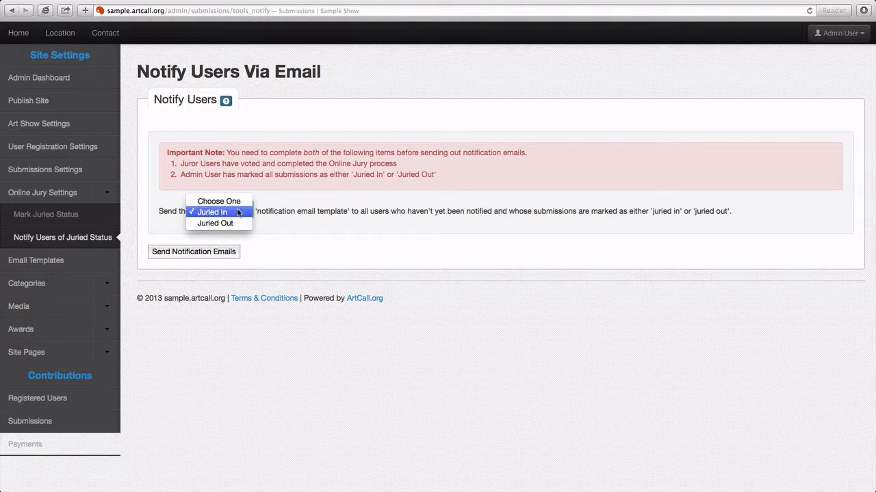
left_click(238, 224)
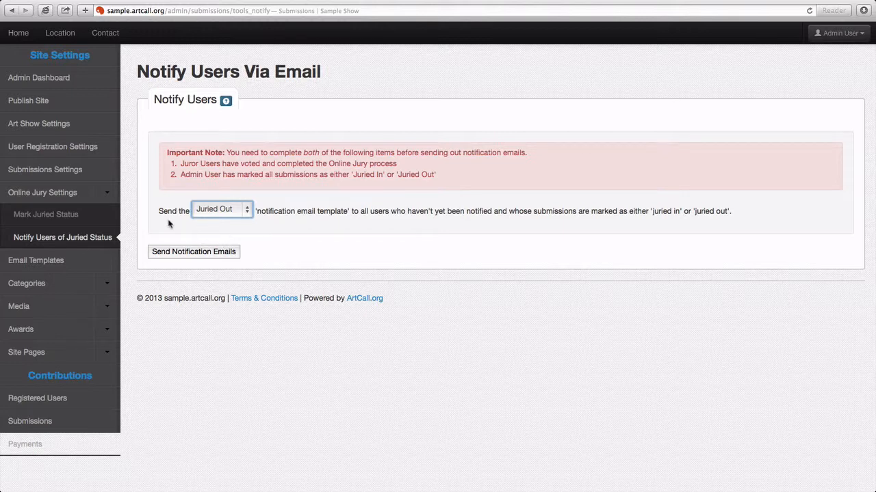
left_click(104, 217)
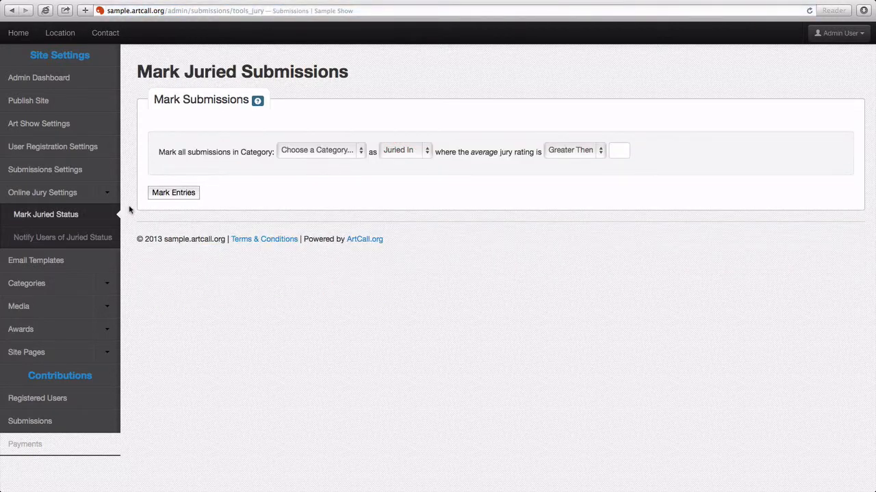
- Switch to the other browser window and log out of the current account
key("super+Tab")
key("super+Tab")
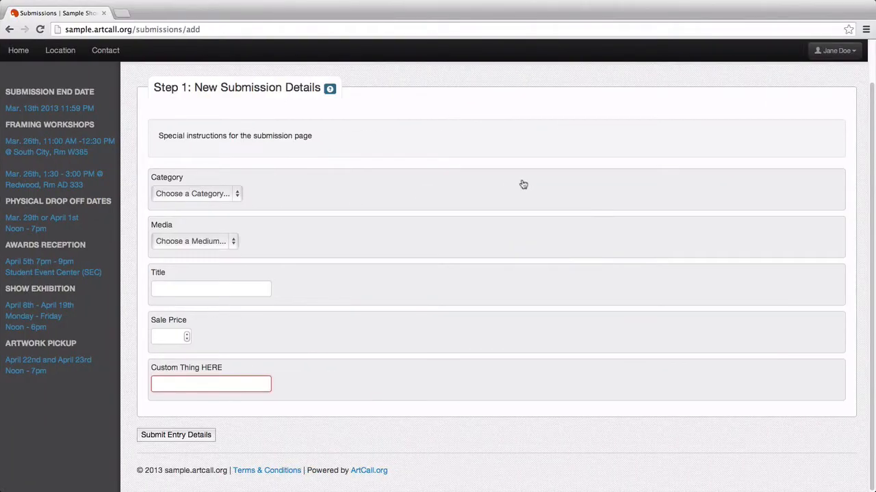
left_click(838, 51)
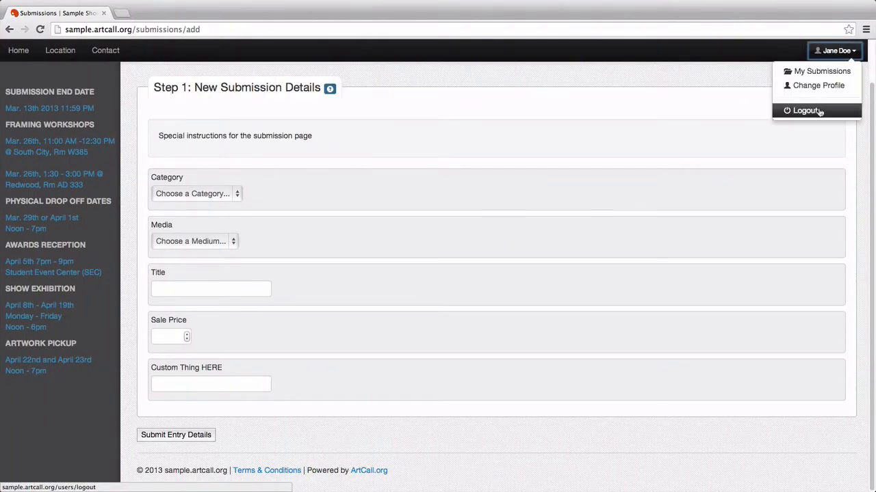
left_click(820, 112)
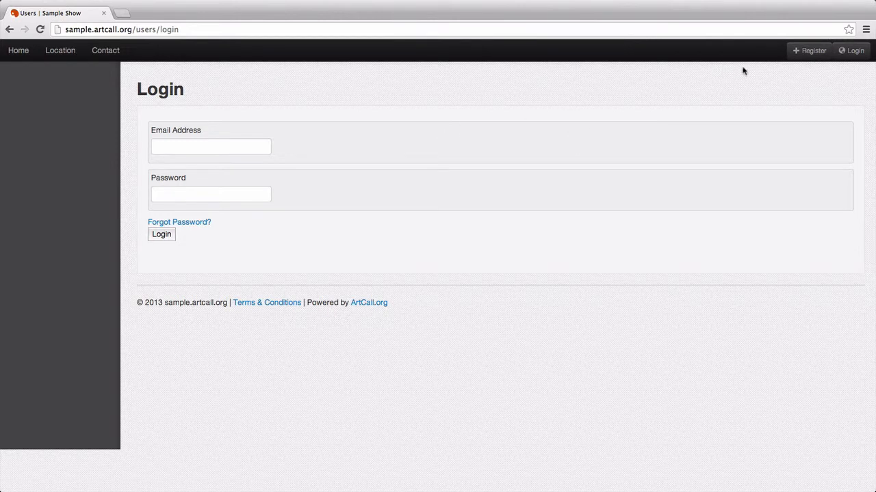
- Sign in with the juror account's e-mail, retyping the password after the first attempt fails
left_click(244, 148)
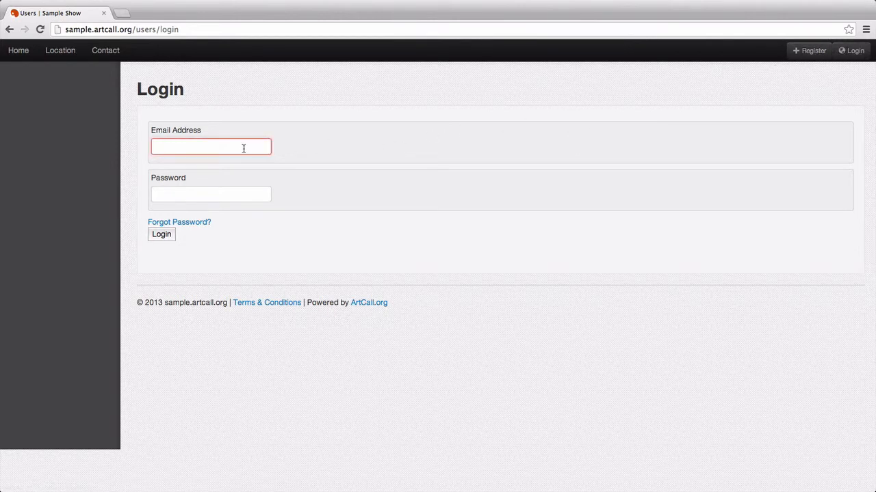
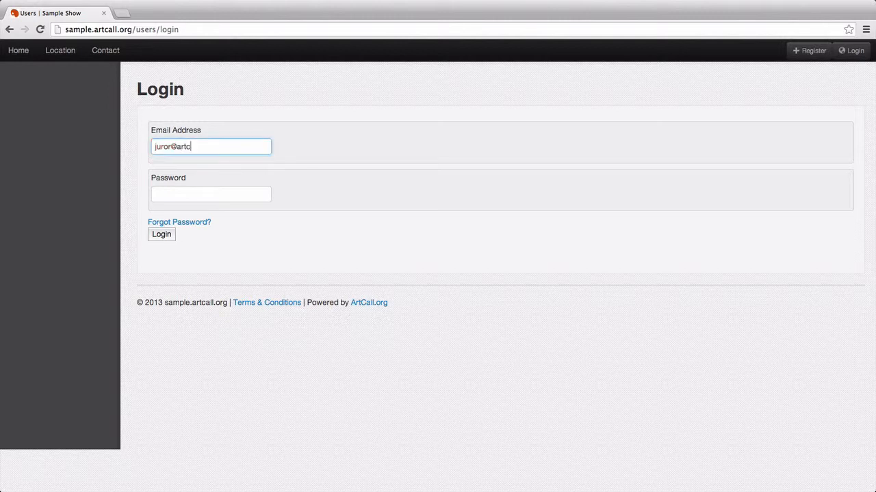
key("Tab")
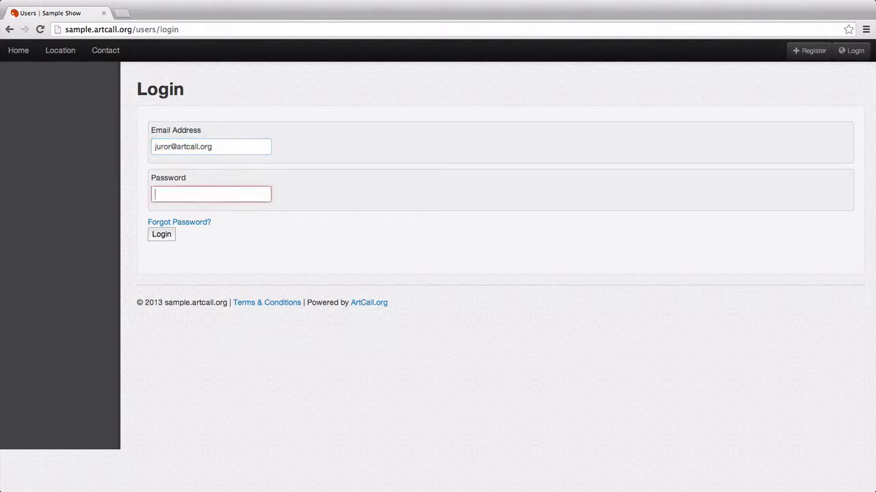
type("juror")
key("Return")
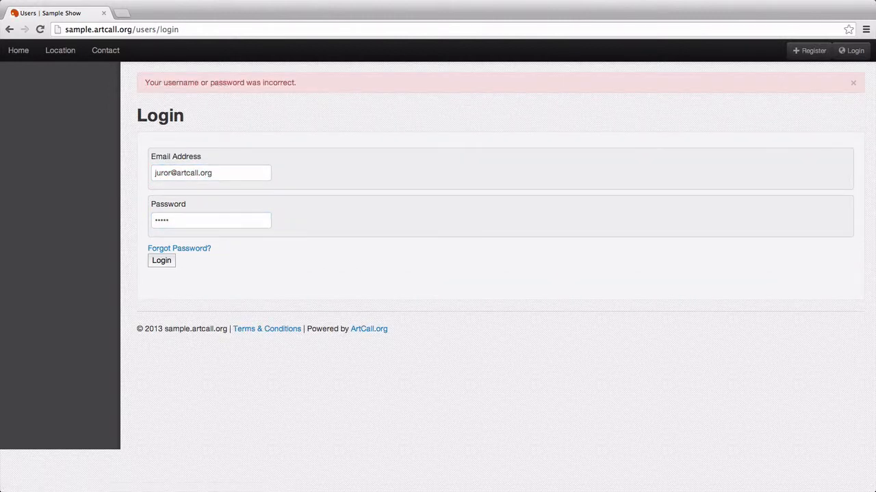
double_click(196, 221)
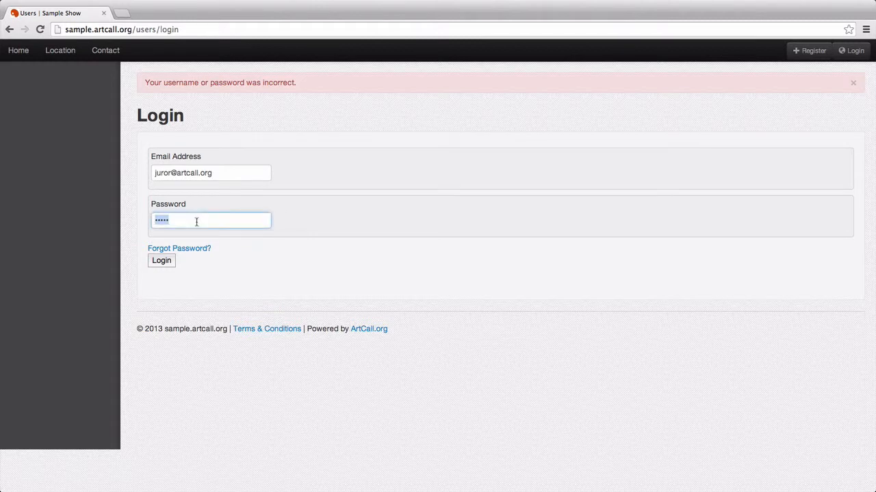
type("art")
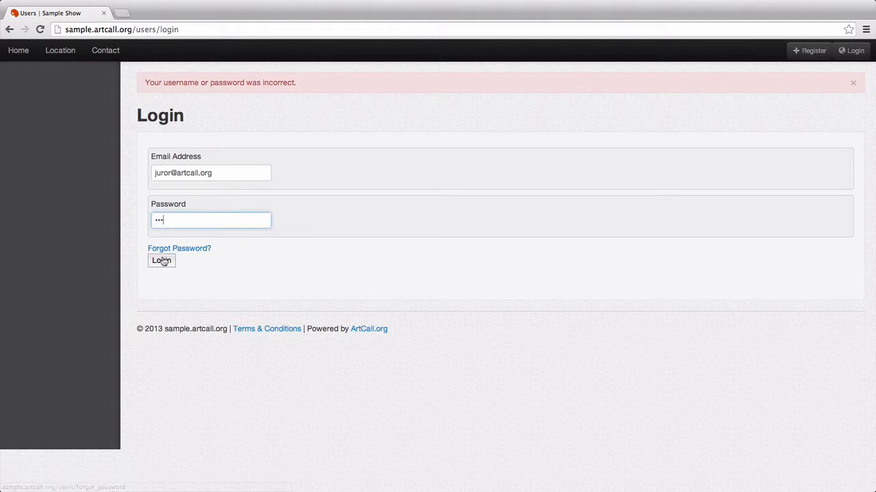
left_click(162, 262)
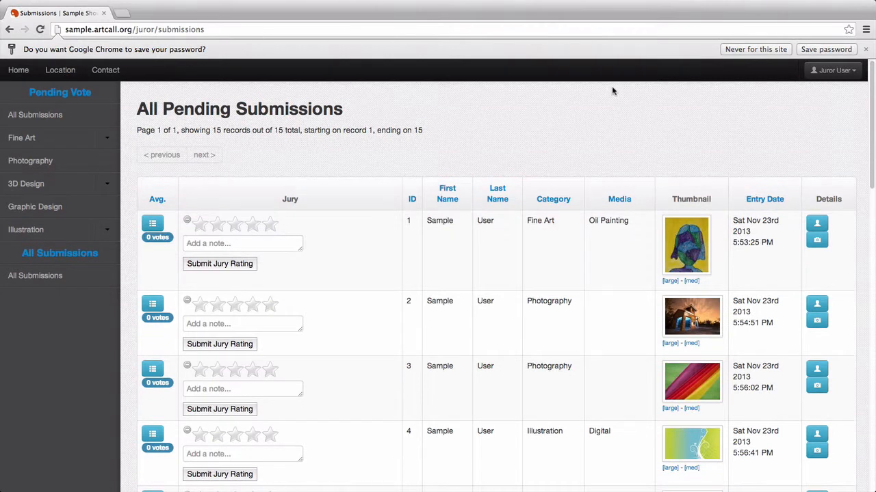
- Decline saving the password for this site and scroll through the 15 pending submissions
left_click(739, 51)
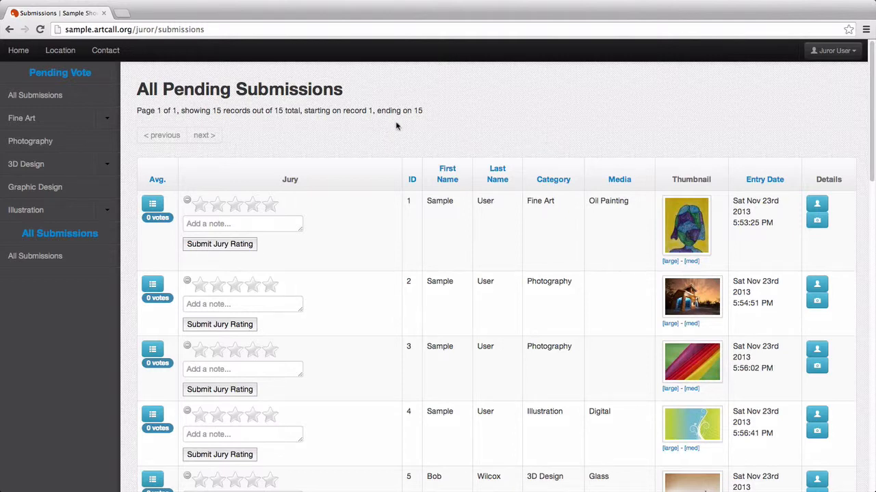
scroll(397, 126, "down", 5)
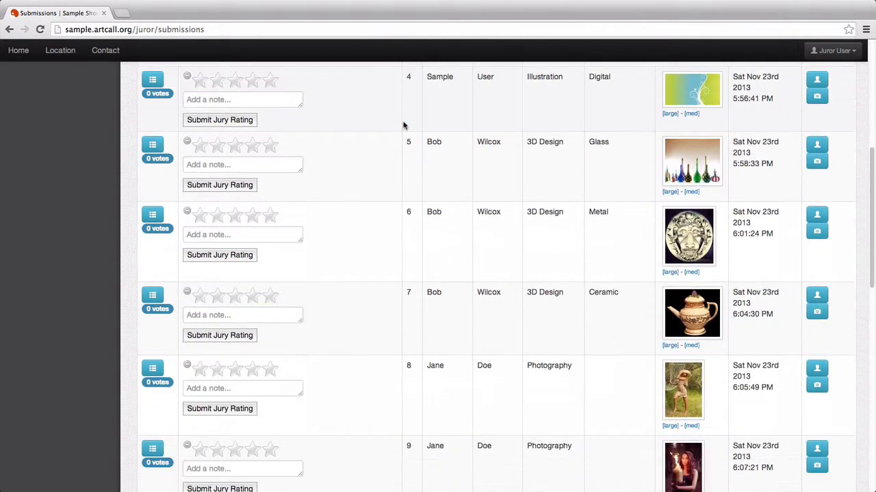
scroll(404, 125, "down", 5)
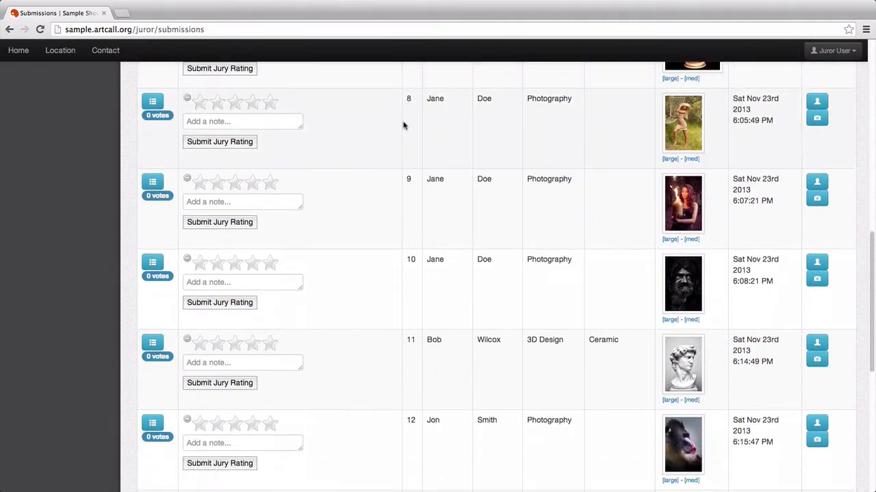
scroll(403, 148, "up", 10)
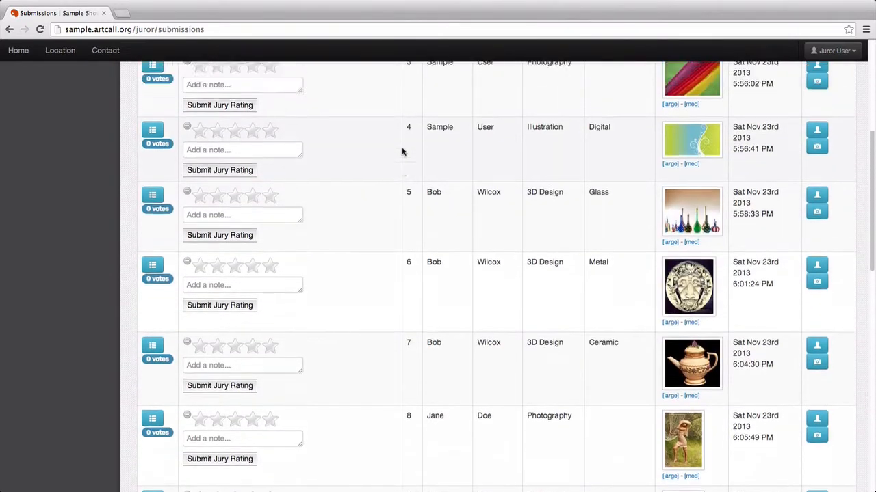
scroll(403, 152, "up", 2)
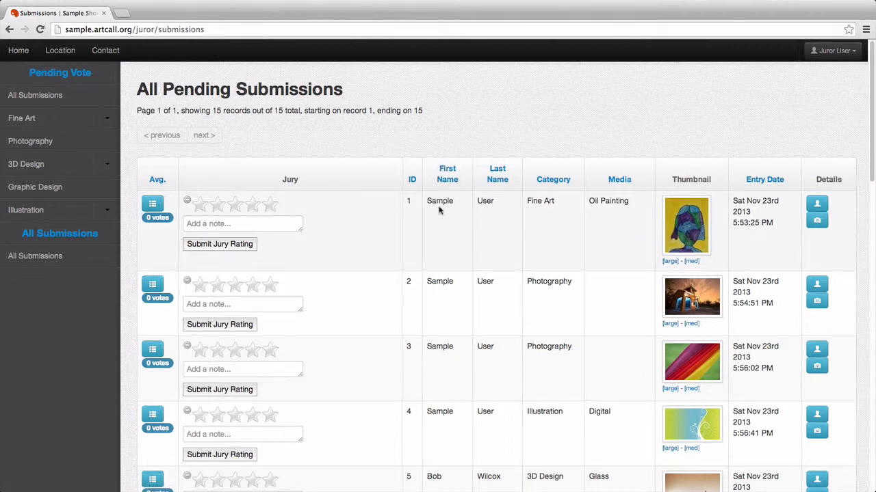
left_click_drag(428, 200, 480, 200)
left_click(482, 212)
key("super+Tab")
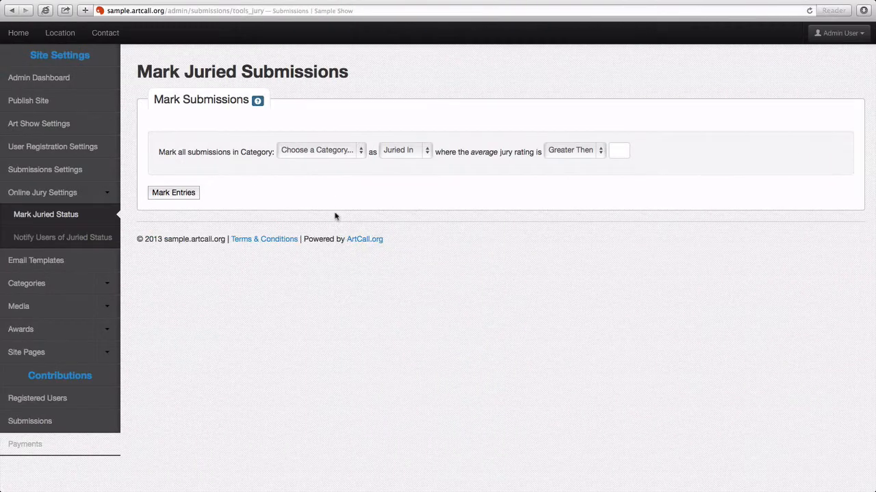
- Enable 'Hide User Details From Jurors?' in Edit Jury Settings and save with Update Jury Settings
left_click(78, 195)
left_click(179, 100)
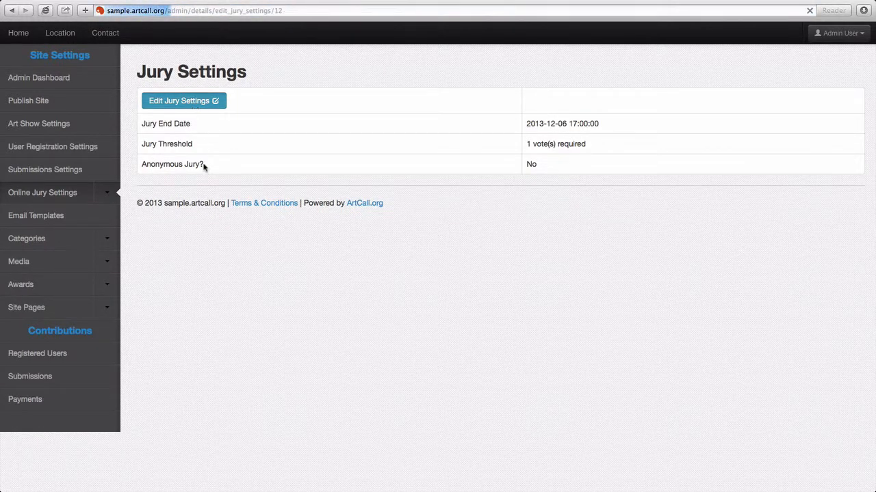
left_click(153, 194)
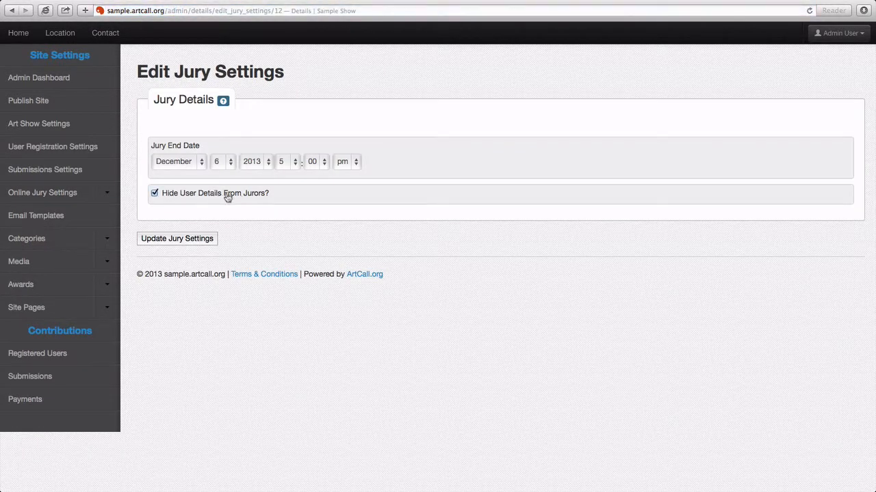
left_click(182, 241)
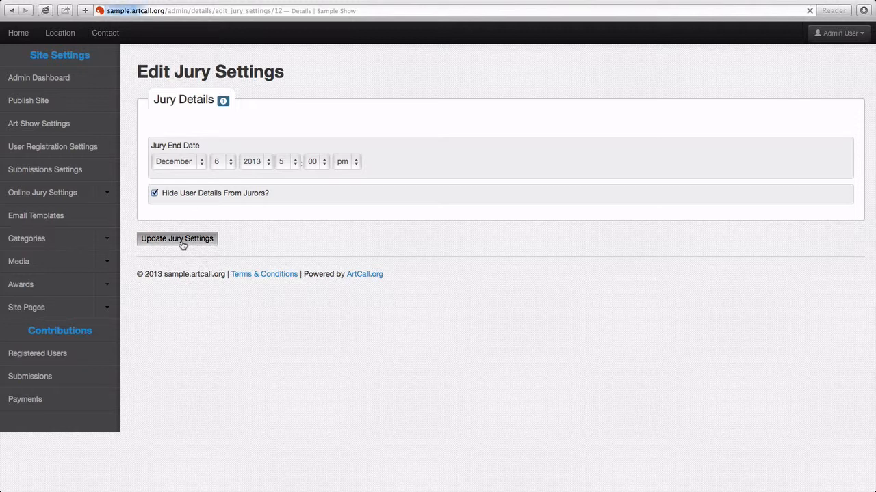
- Reload the juror's submissions page and check row 1's additional user details popover
key("super+Tab")
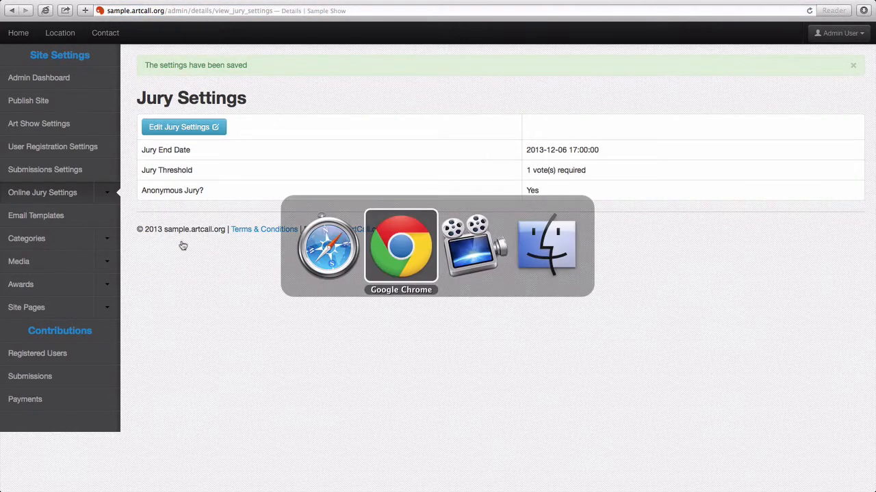
key("super+r")
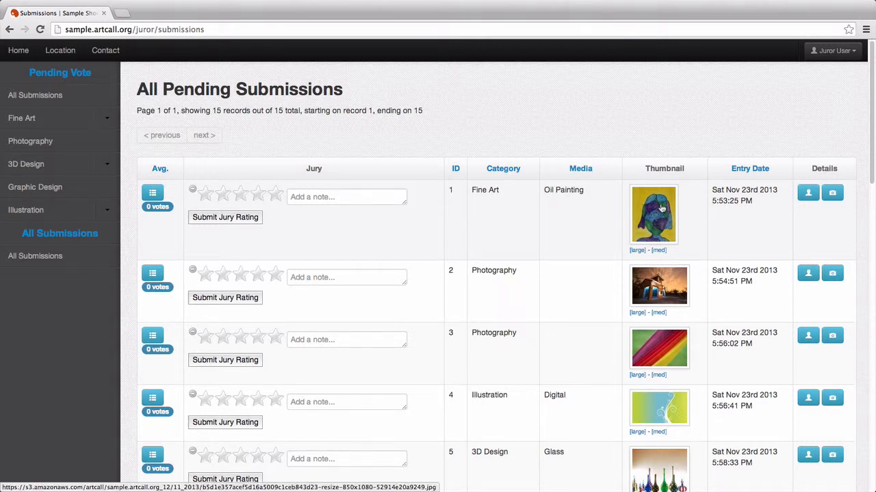
left_click(814, 196)
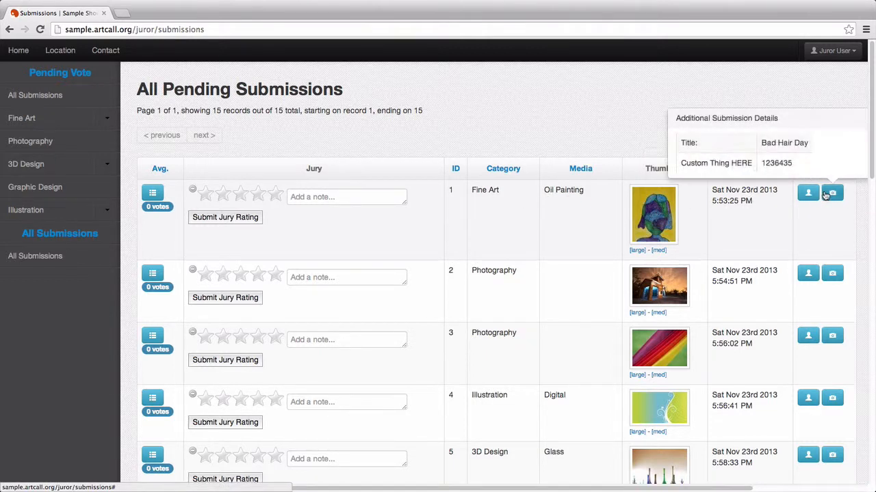
mouse_move(830, 195)
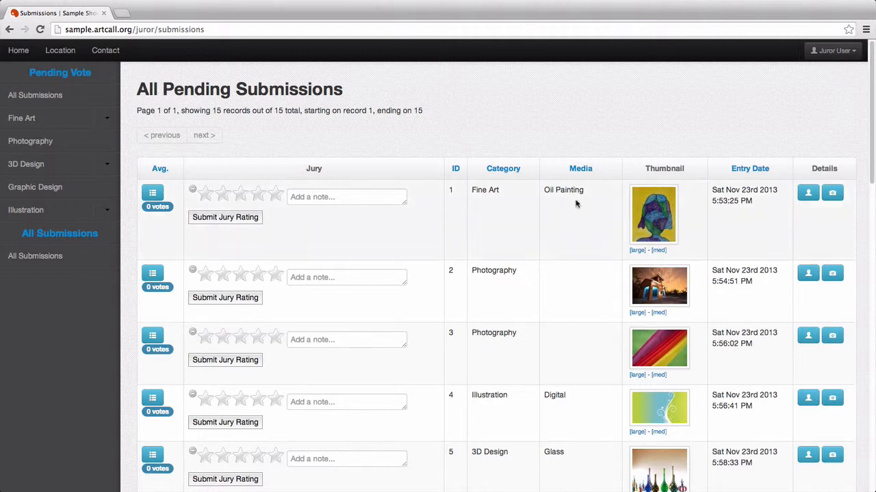
left_click(643, 248)
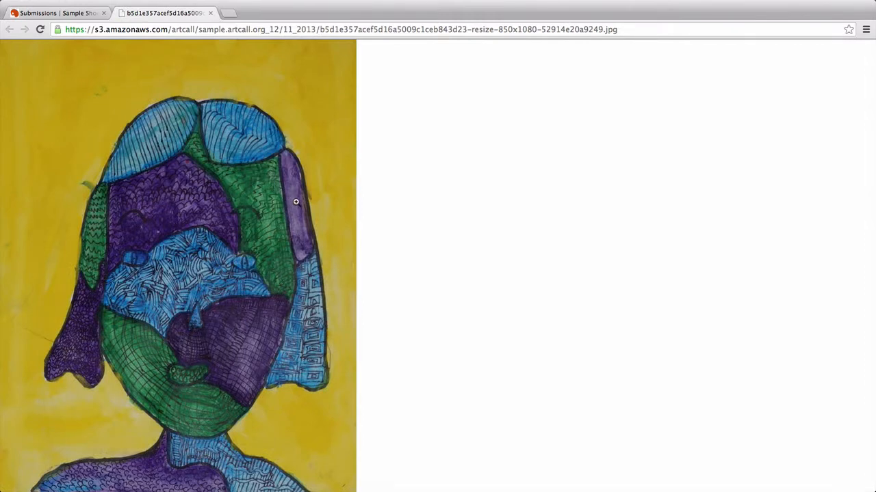
left_click(296, 202)
left_click(296, 202)
left_click(210, 13)
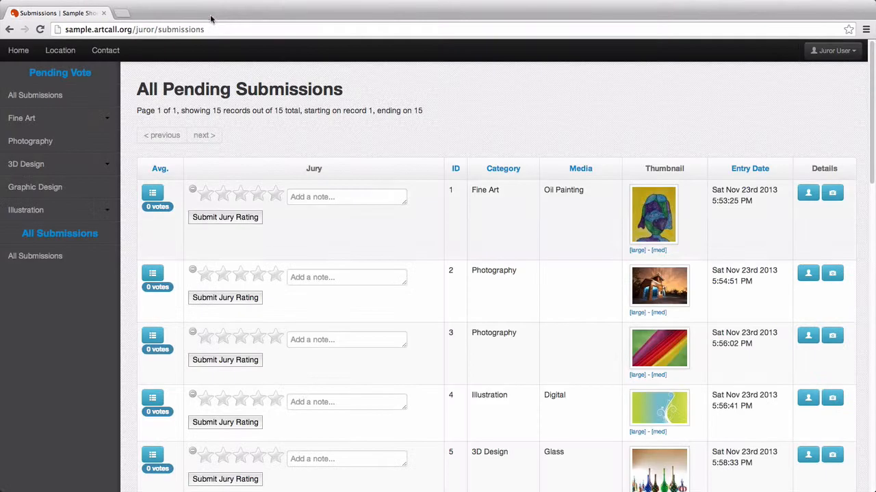
left_click(639, 251)
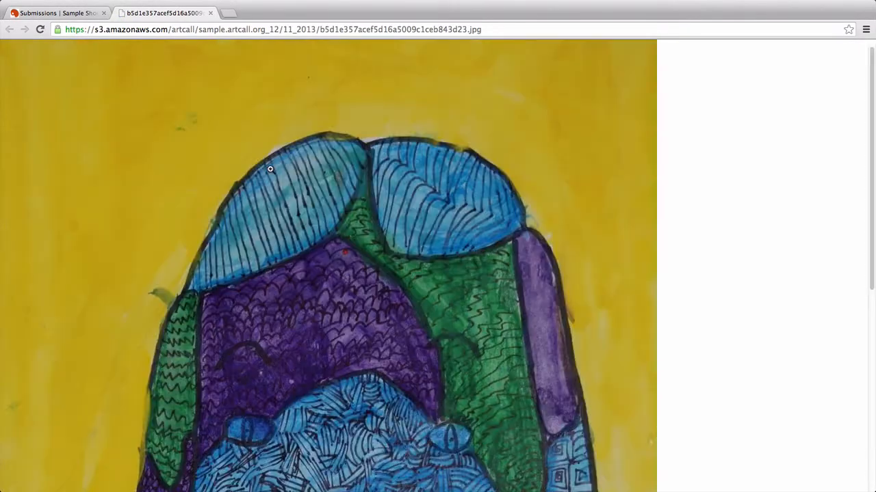
scroll(371, 259, "down", 5)
scroll(371, 259, "up", 5)
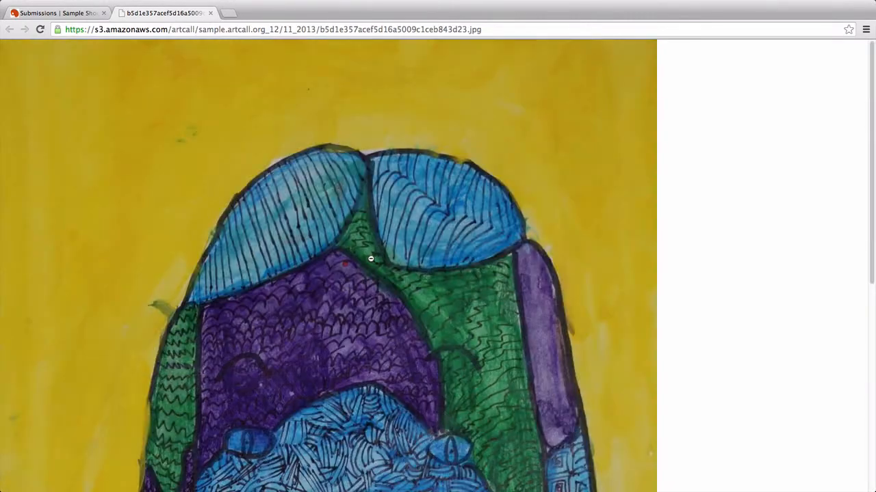
left_click(211, 14)
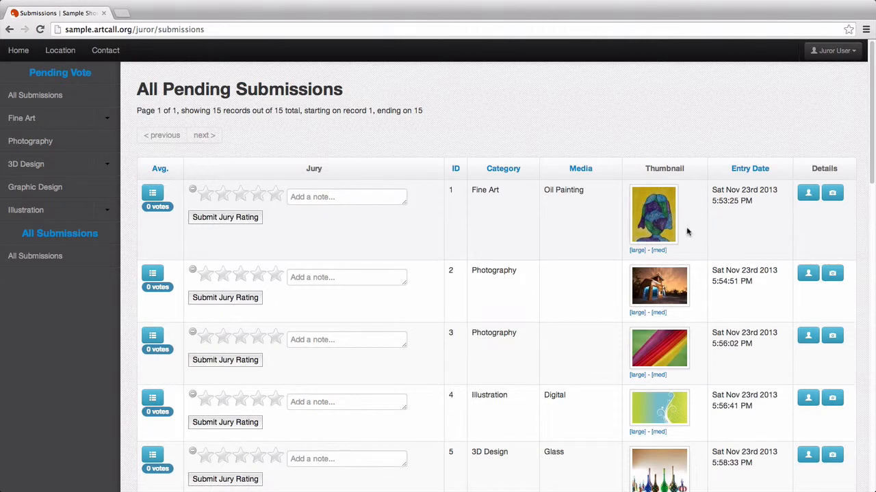
- Rate the first painting 3 stars with the note 'Option' and submit the rating
left_click(243, 196)
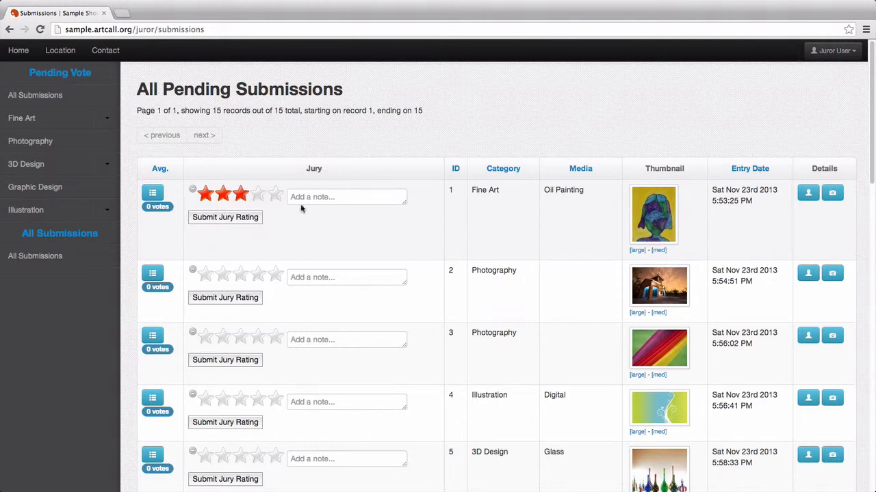
left_click(326, 197)
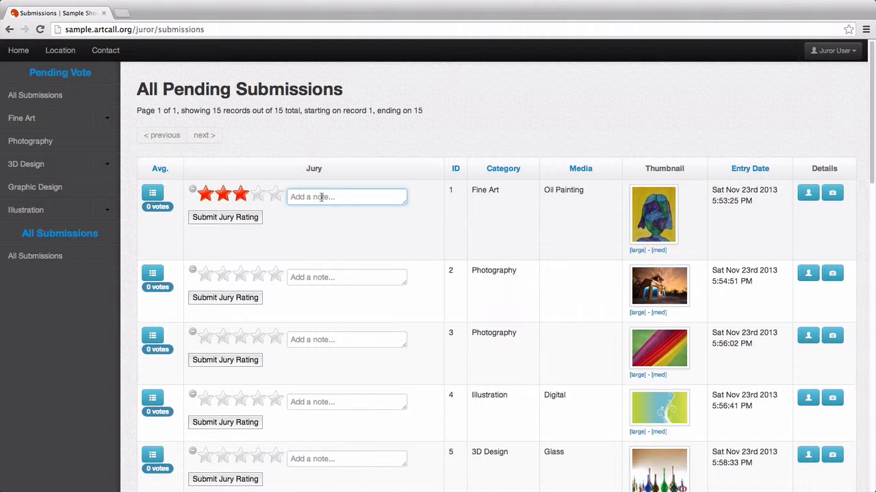
type("Optional Note Here")
left_click(231, 219)
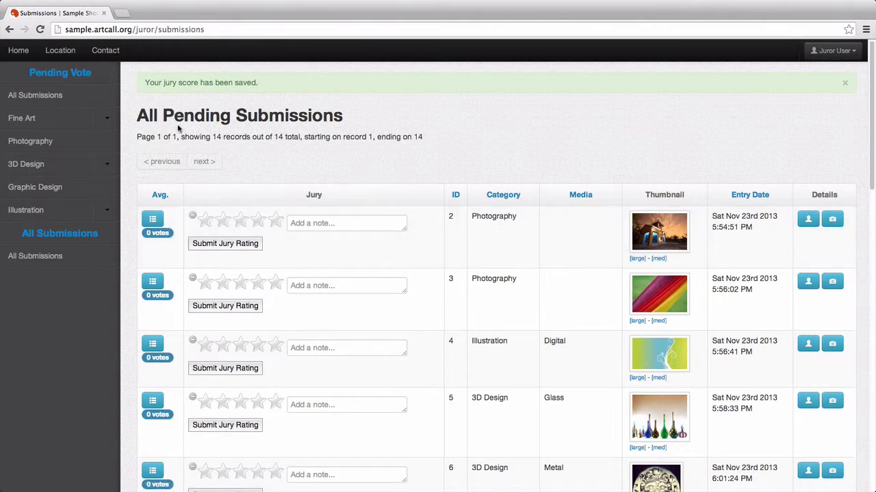
- Scroll the pending list, then view All Submissions showing entry 1's 3.0000 average
left_click_drag(137, 123, 337, 118)
left_click(337, 124)
scroll(333, 212, "down", 2)
scroll(332, 208, "down", 5)
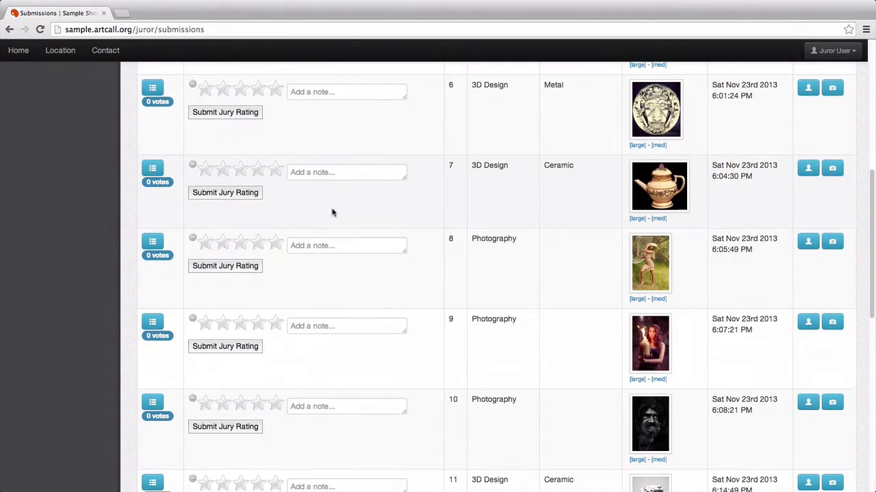
scroll(332, 205, "up", 6)
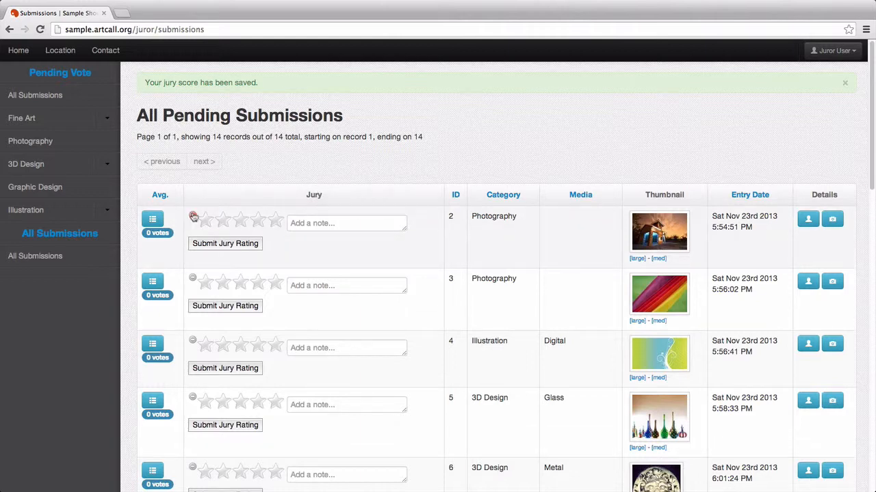
left_click(77, 262)
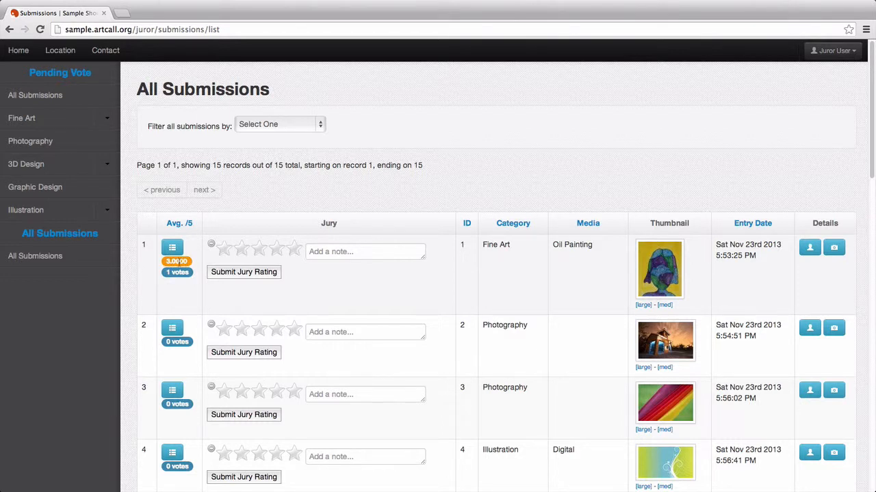
left_click(173, 249)
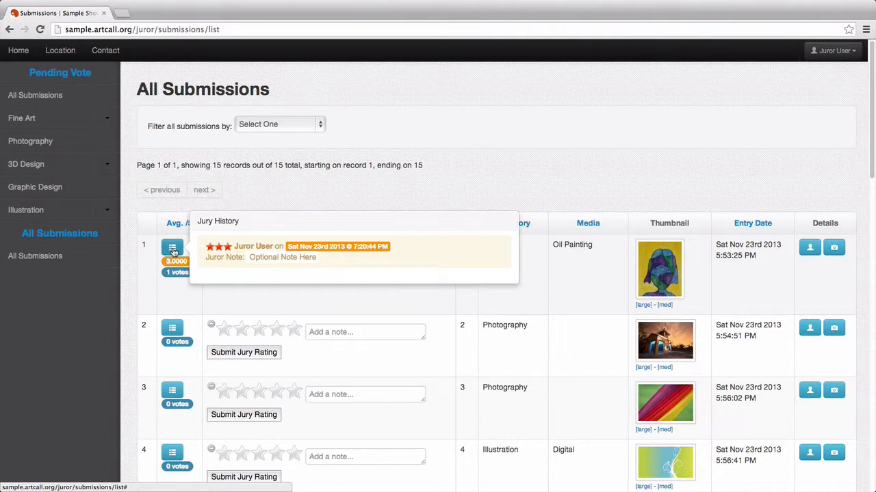
left_click(173, 250)
left_click(180, 252)
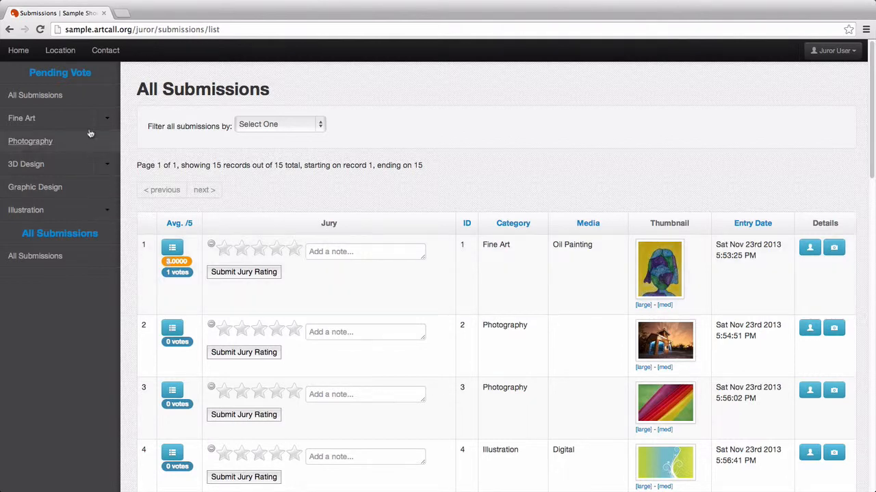
- Filter pending submissions by all, then Photography, Fine Art and 3D Design categories
left_click(89, 103)
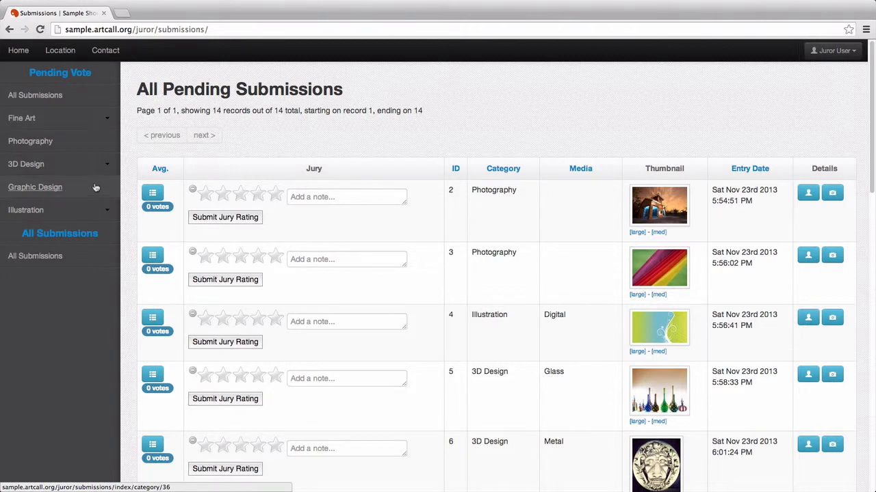
left_click(47, 143)
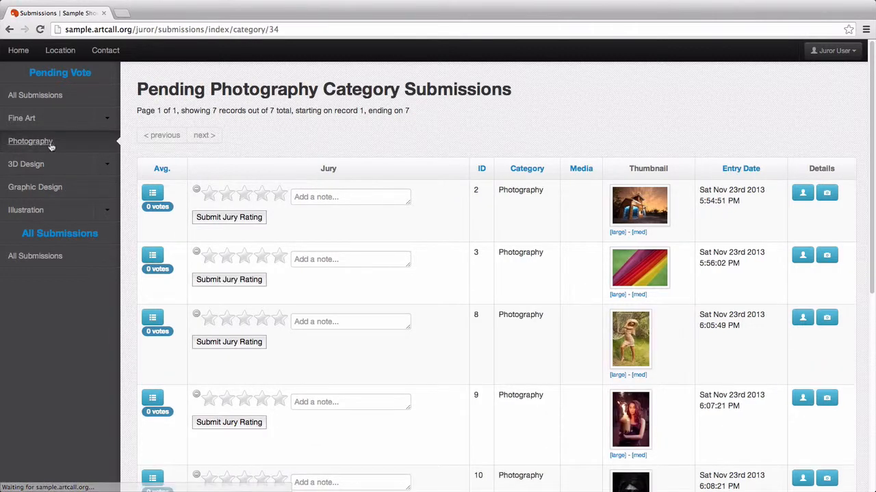
scroll(320, 164, "down", 5)
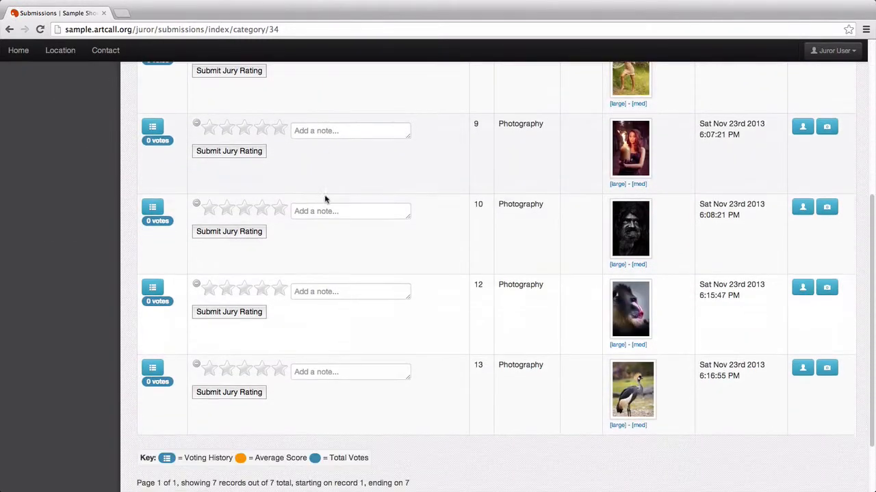
scroll(335, 226, "up", 5)
scroll(331, 197, "up", 1)
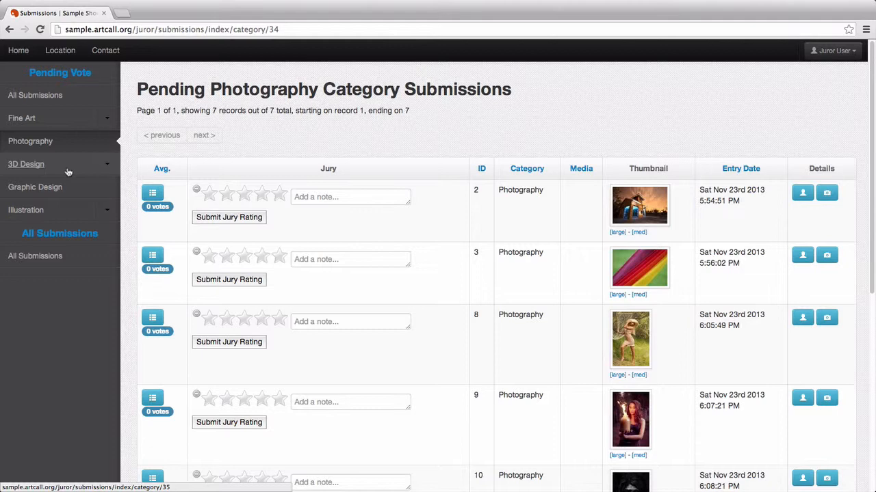
left_click(73, 121)
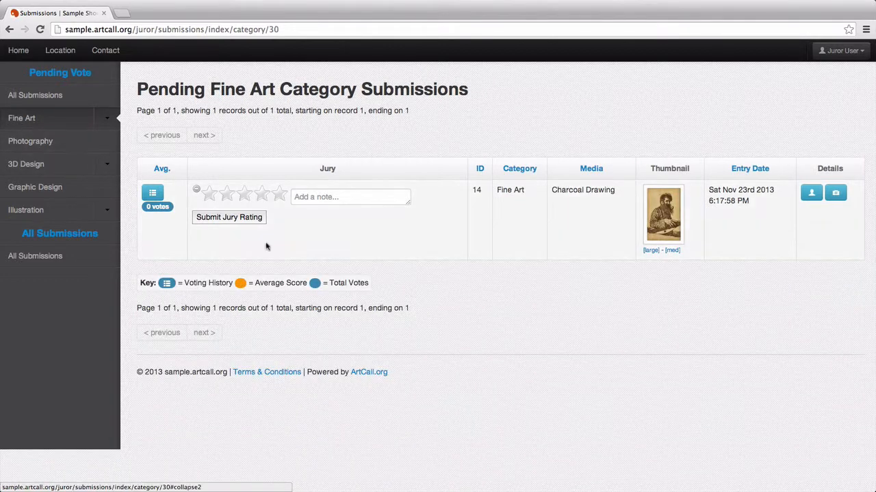
left_click(71, 174)
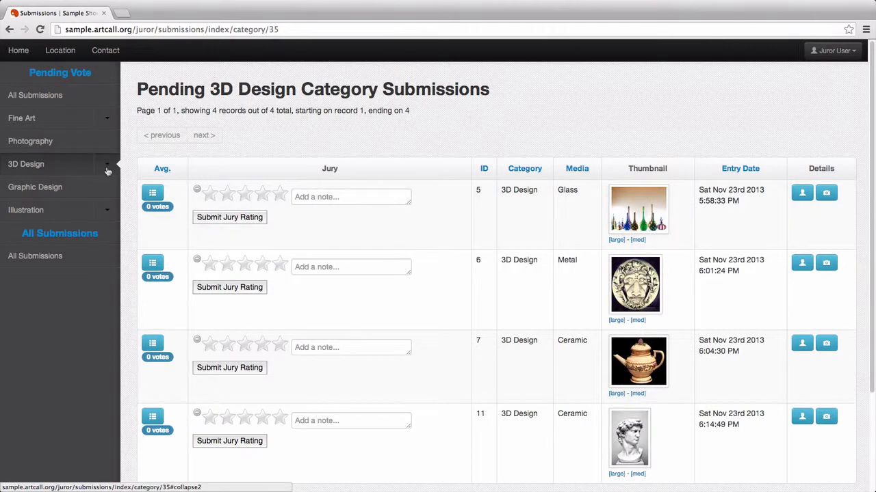
- Expand 3D Design media to view Ceramic and Glass, then show pending Graphic Design entries
left_click(107, 169)
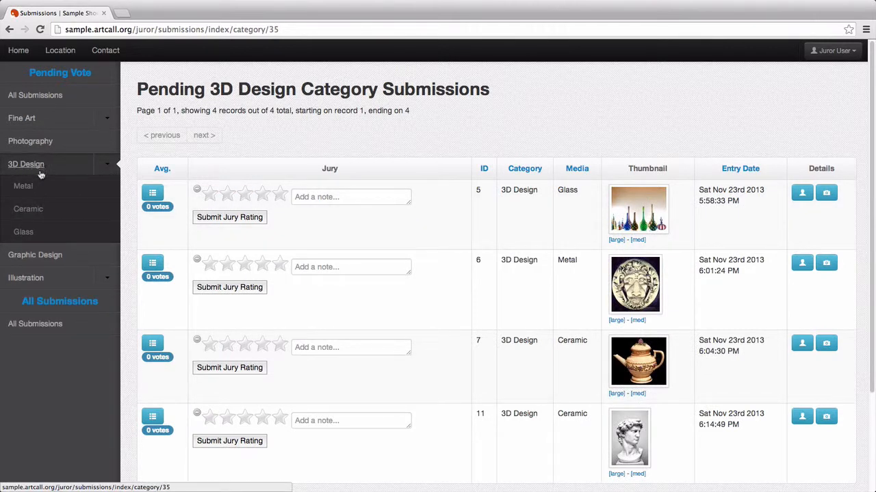
left_click(65, 211)
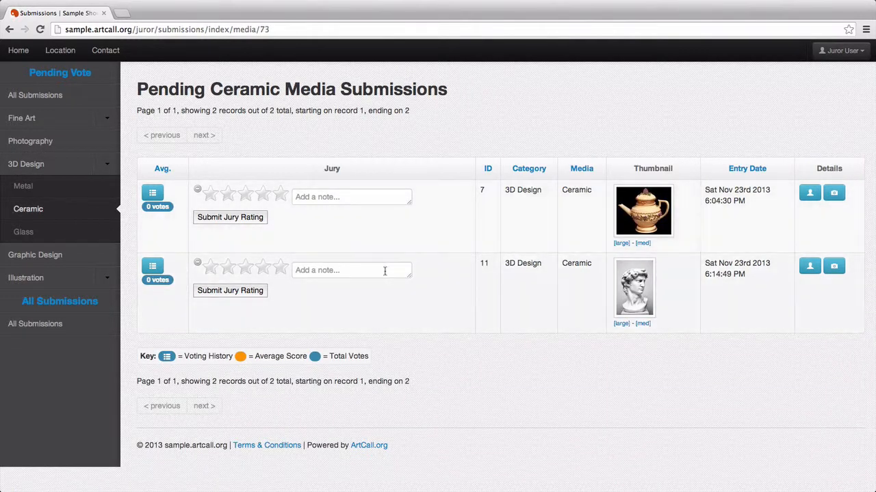
left_click(103, 234)
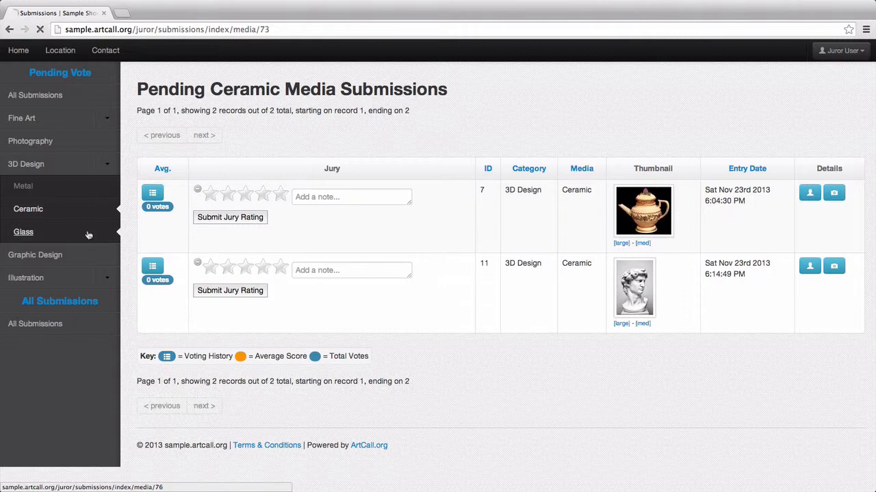
left_click(109, 169)
left_click(80, 103)
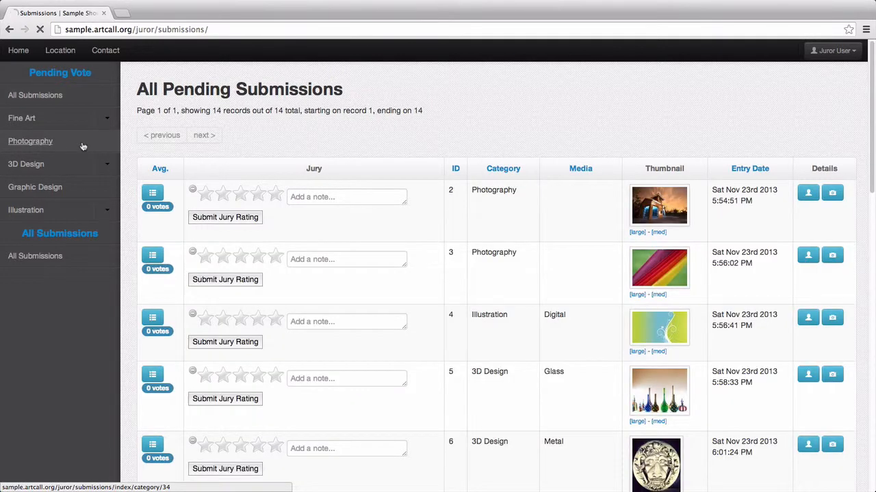
left_click(85, 190)
left_click(86, 191)
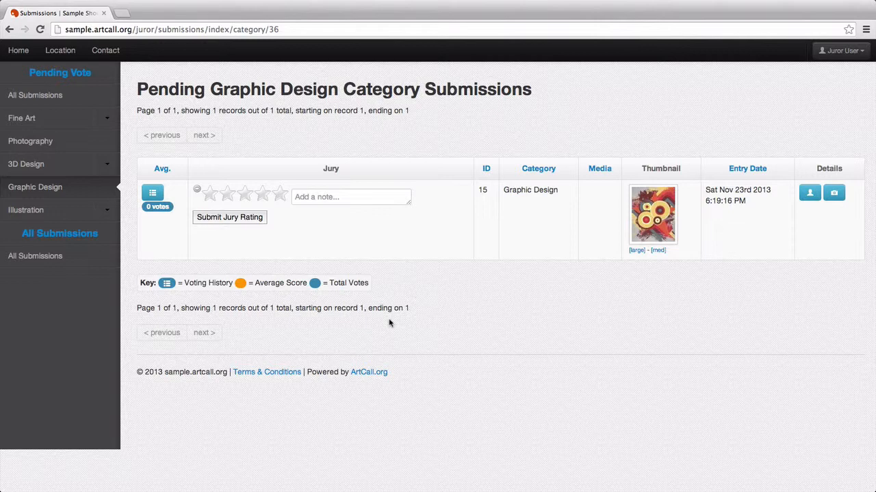
- Return to the admin Jury Settings page and briefly expand then collapse Online Jury Settings
key("super+Tab")
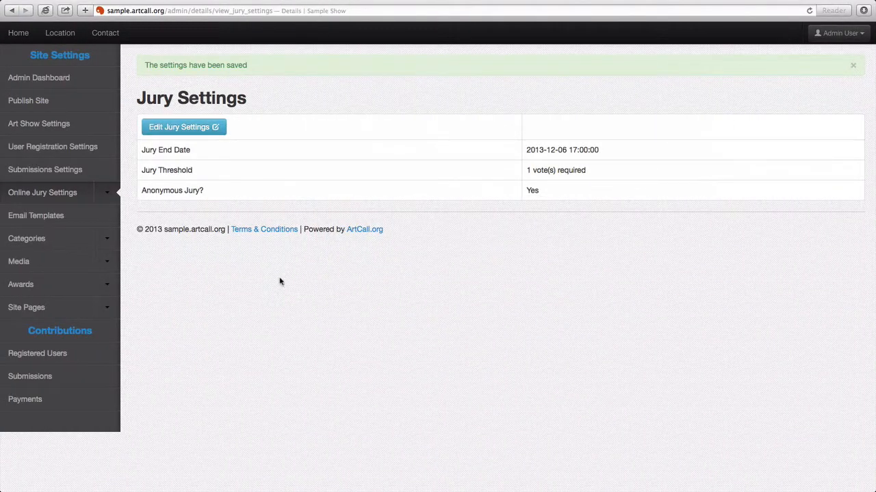
left_click(106, 196)
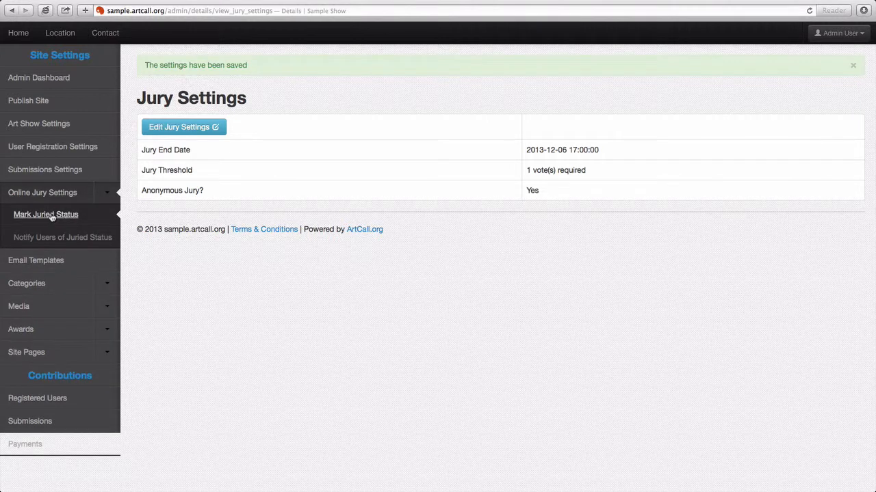
left_click(107, 197)
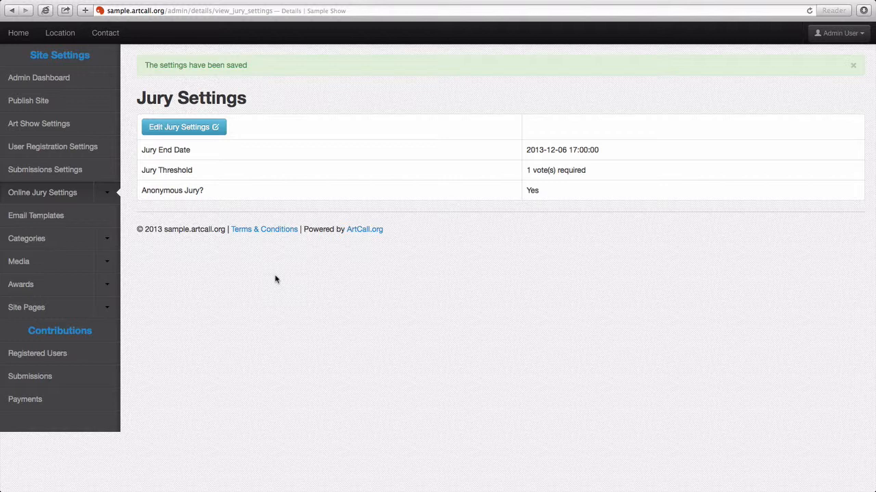
- Switch back to the juror's pending Graphic Design submissions page in Chrome
key("super+Tab")
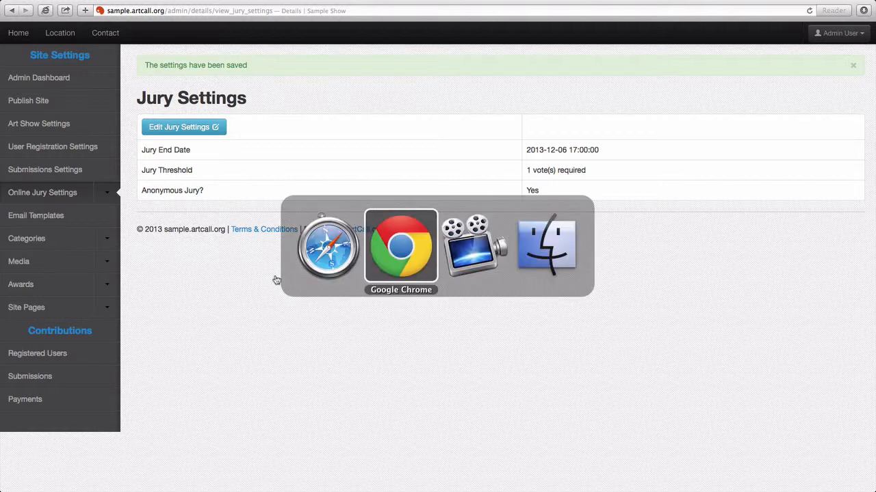
left_click(279, 194)
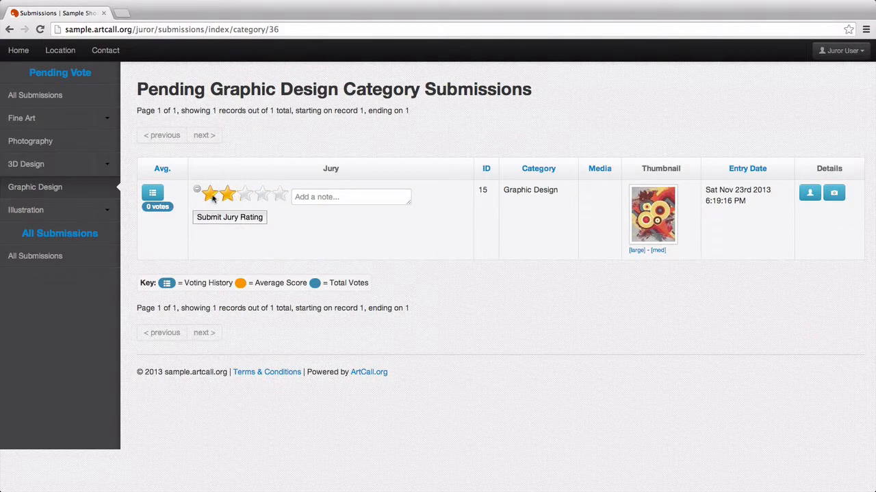